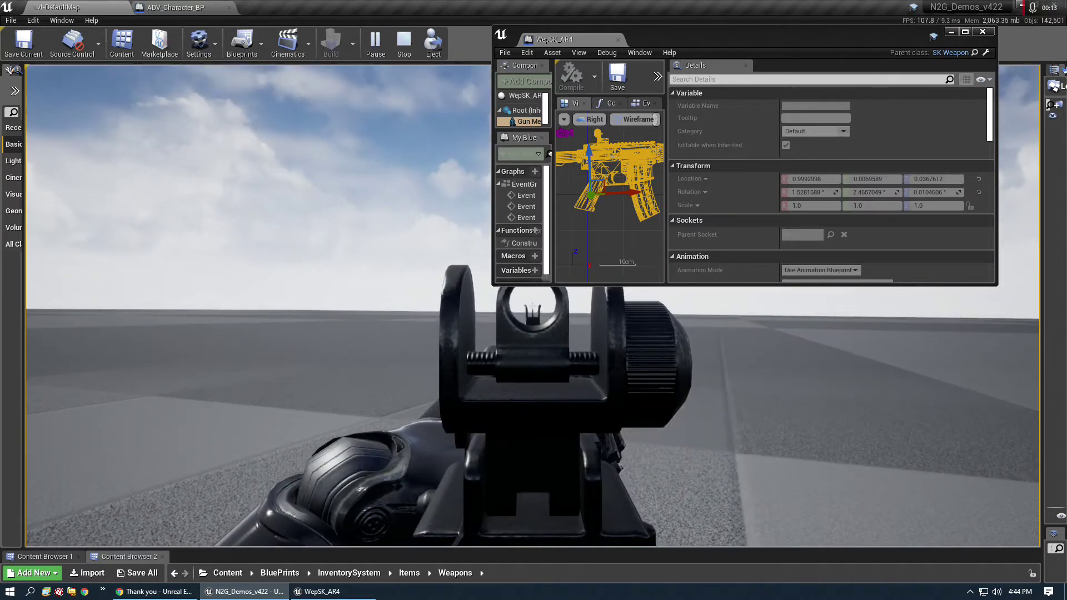
Step: Pause the play session, eject from the character, resume playing and fly the free camera to a side view of the character aiming the rifle
{"action": "key", "text": "Pause"}
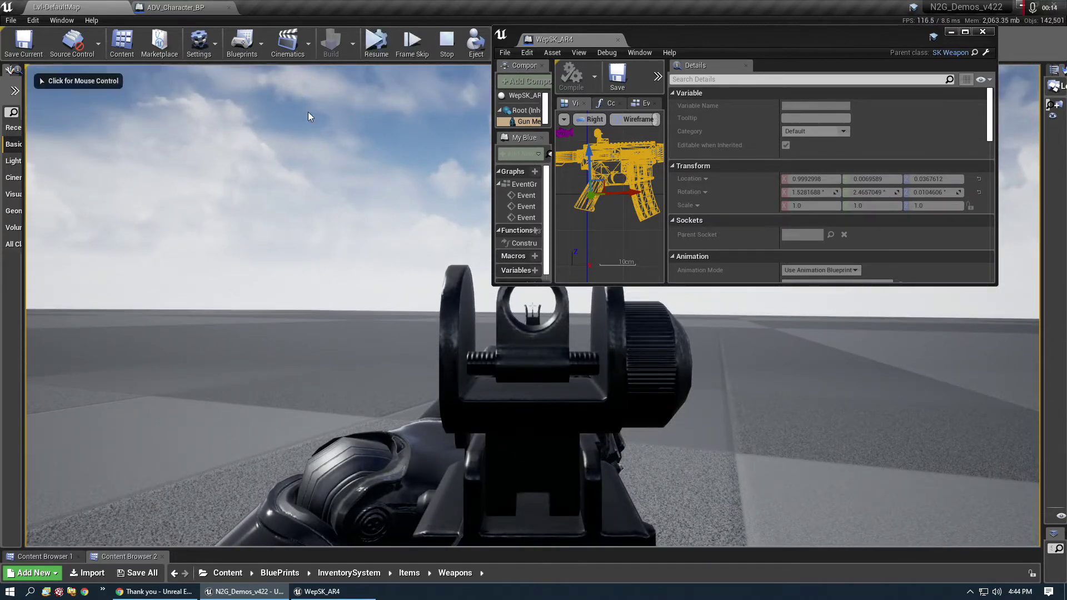
{"action": "left_click", "coordinate": [477, 42]}
{"action": "left_click", "coordinate": [377, 43]}
{"action": "right_click_drag", "start_coordinate": [417, 139], "coordinate": [230, 164]}
{"action": "key", "text": "s"}
{"action": "key", "text": "w"}
{"action": "key", "text": "d"}
{"action": "key", "text": "a"}
{"action": "key", "text": "d"}
{"action": "key", "text": "w"}
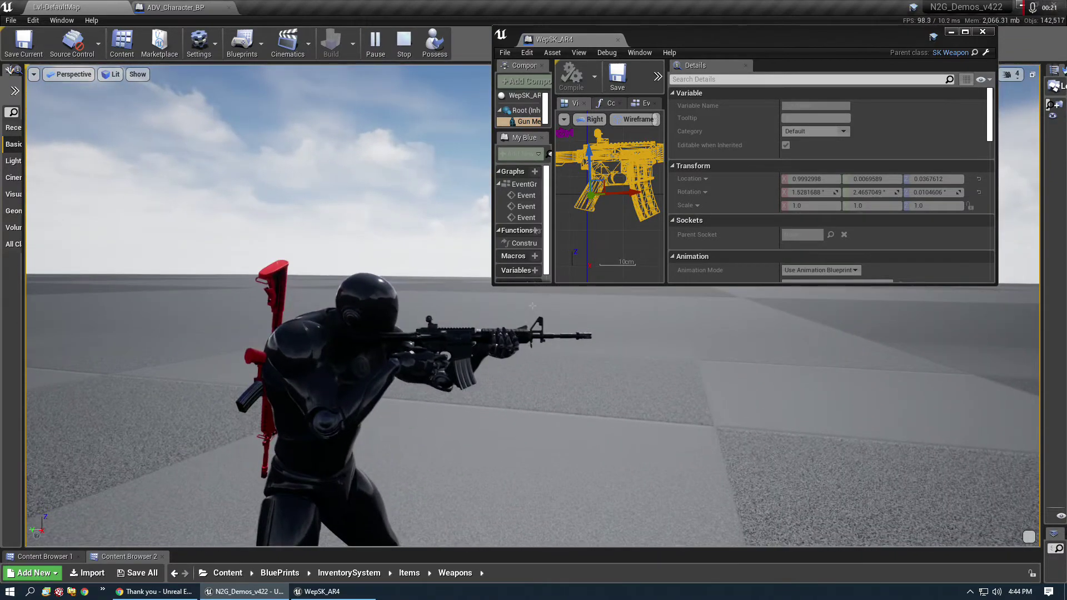
Step: Uncover the level viewport's camera settings and set the camera speed to 3
{"action": "left_click_drag", "start_coordinate": [735, 38], "coordinate": [646, 18]}
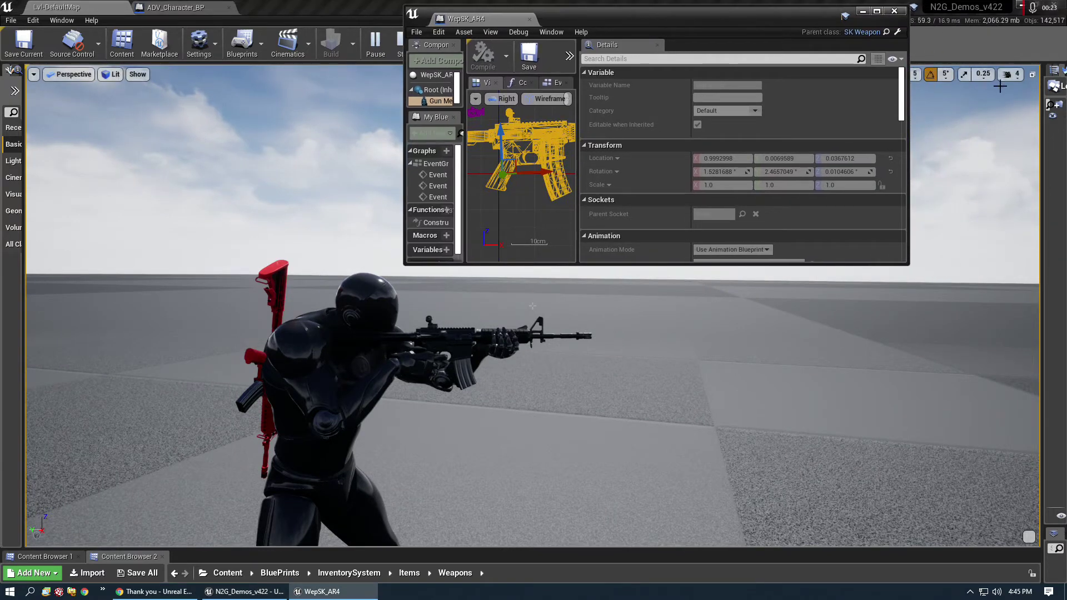
{"action": "left_click", "coordinate": [1016, 80]}
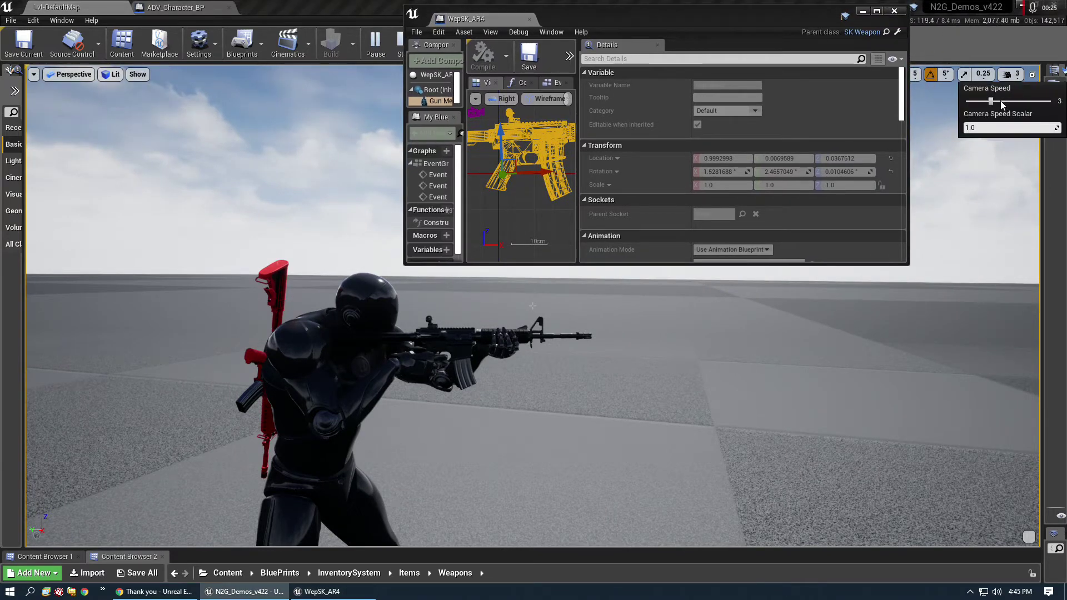
{"action": "left_click_drag", "start_coordinate": [1001, 101], "coordinate": [991, 101]}
{"action": "left_click", "coordinate": [1003, 37]}
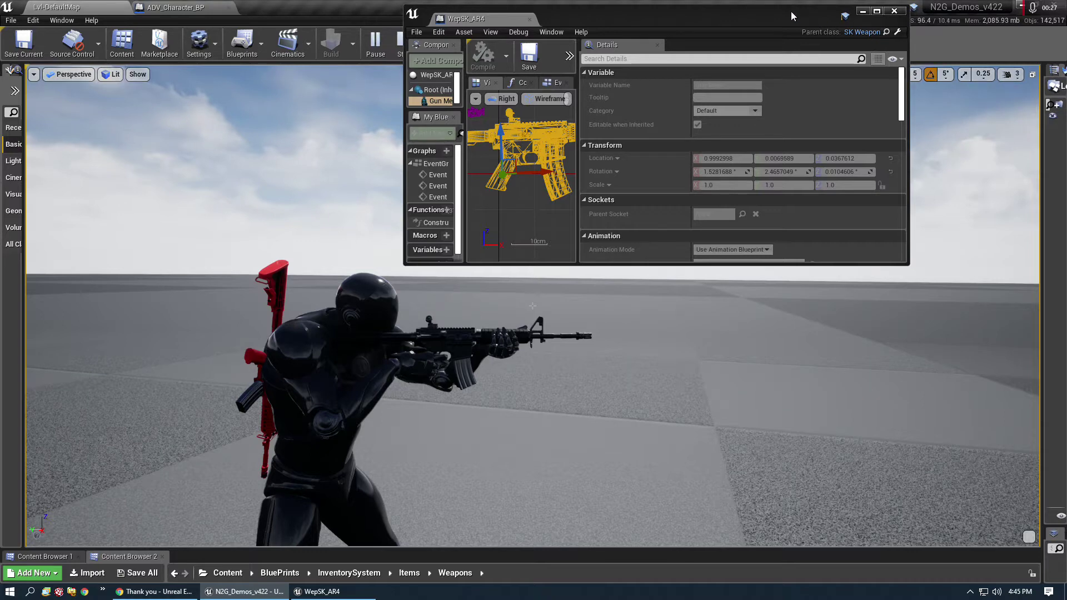
Step: Move the WepSK_AR4 blueprint window clear of the character and widen its viewport so the whole rifle fits
{"action": "left_click_drag", "start_coordinate": [792, 11], "coordinate": [957, 57]}
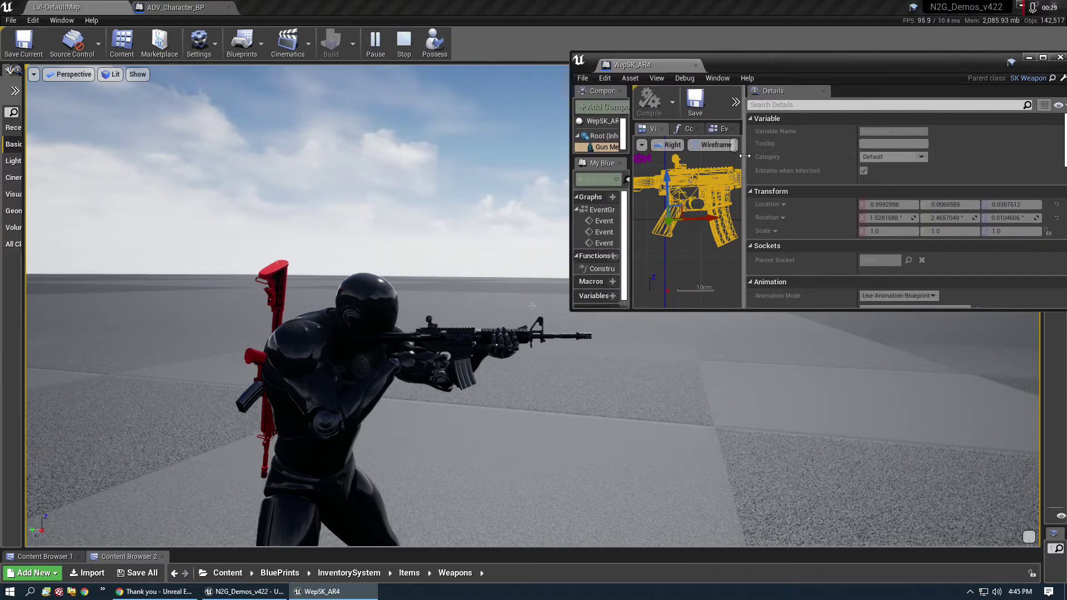
{"action": "left_click_drag", "start_coordinate": [744, 158], "coordinate": [1025, 161]}
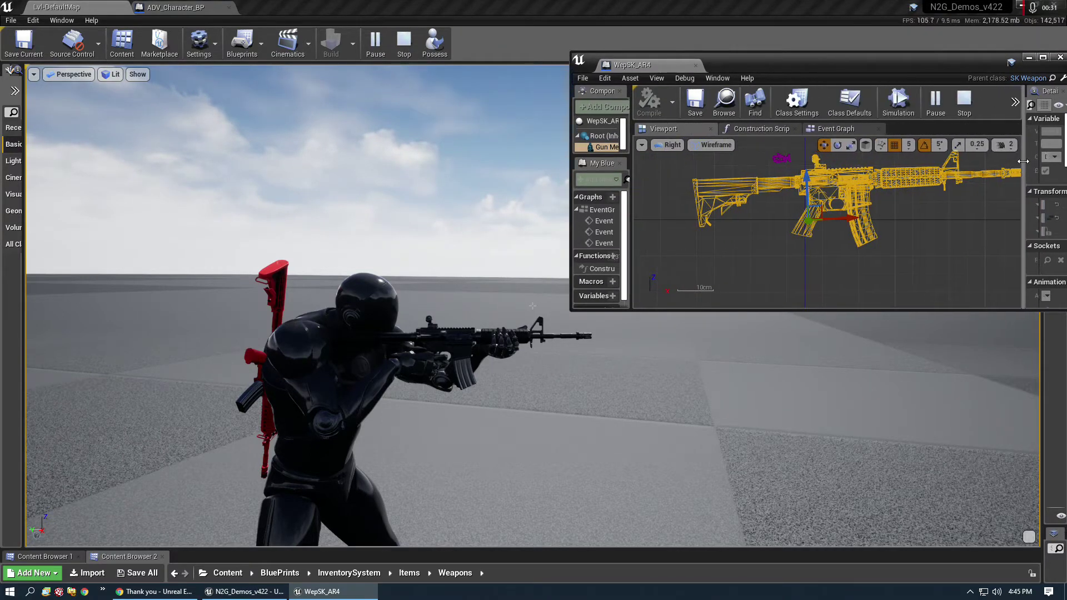
{"action": "right_click_drag", "start_coordinate": [880, 265], "coordinate": [879, 273]}
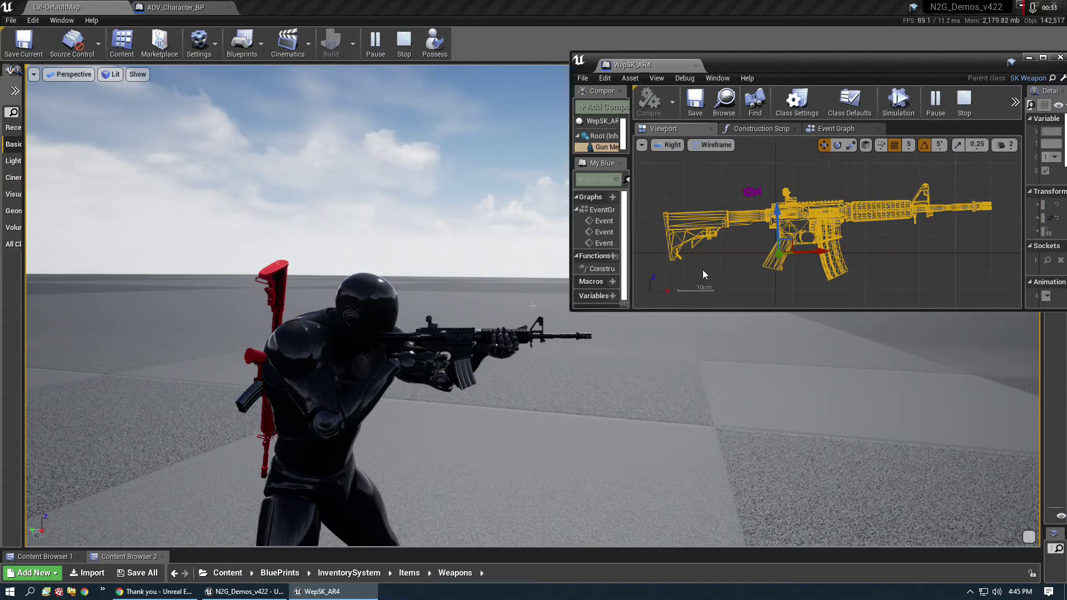
Step: Examine the rifle's pistol grip and the character's gripping hand up close from the opposite side in the level viewport
{"action": "key", "text": "d"}
{"action": "right_click_drag", "start_coordinate": [622, 345], "coordinate": [267, 345]}
{"action": "key", "text": "w"}
{"action": "right_click_drag", "start_coordinate": [533, 306], "coordinate": [545, 195]}
{"action": "key", "text": "s"}
{"action": "key", "text": "w"}
{"action": "right_click_drag", "start_coordinate": [613, 336], "coordinate": [614, 335]}
{"action": "key", "text": "s"}
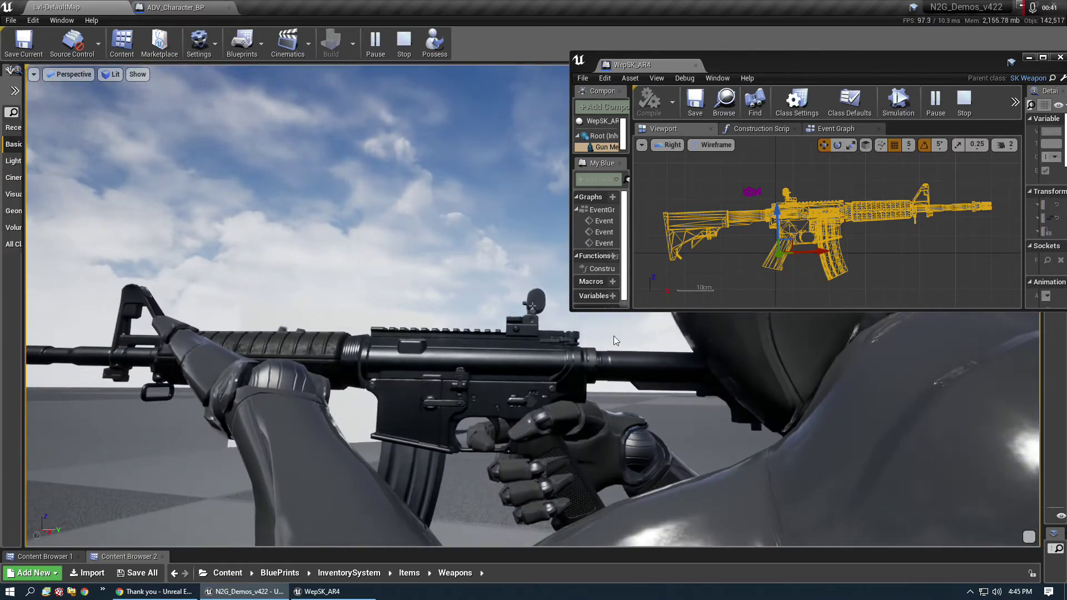
Step: Try to nudge the Gun Mesh along its X axis in the right view and along its Y axis in the top view
{"action": "left_click", "coordinate": [815, 251]}
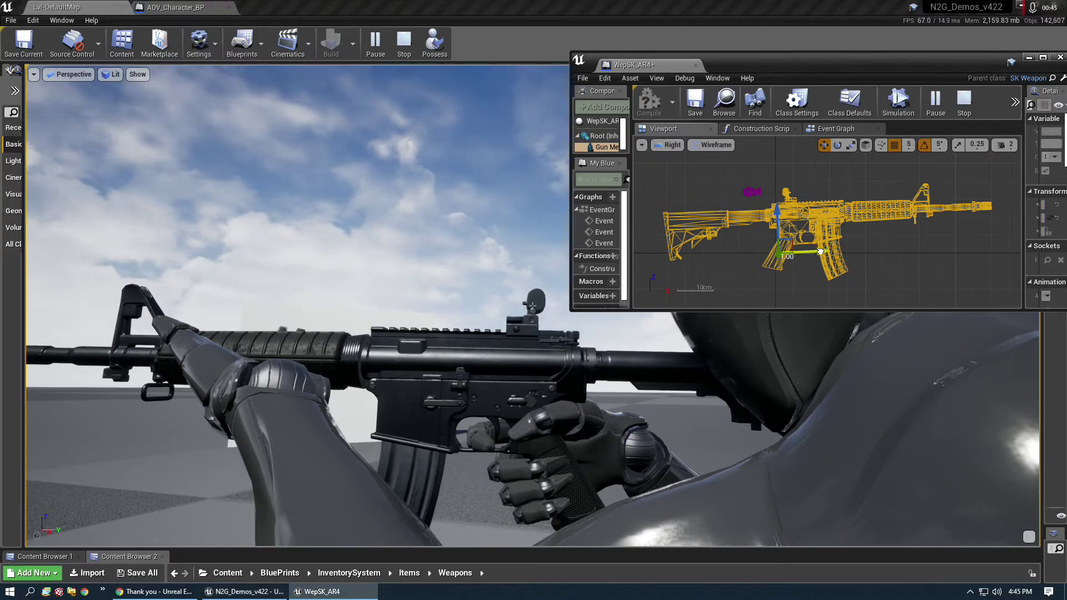
{"action": "mouse_move", "coordinate": [821, 252]}
{"action": "left_mouse_down"}
{"action": "mouse_move", "coordinate": [829, 252]}
{"action": "mouse_move", "coordinate": [819, 253]}
{"action": "left_mouse_up"}
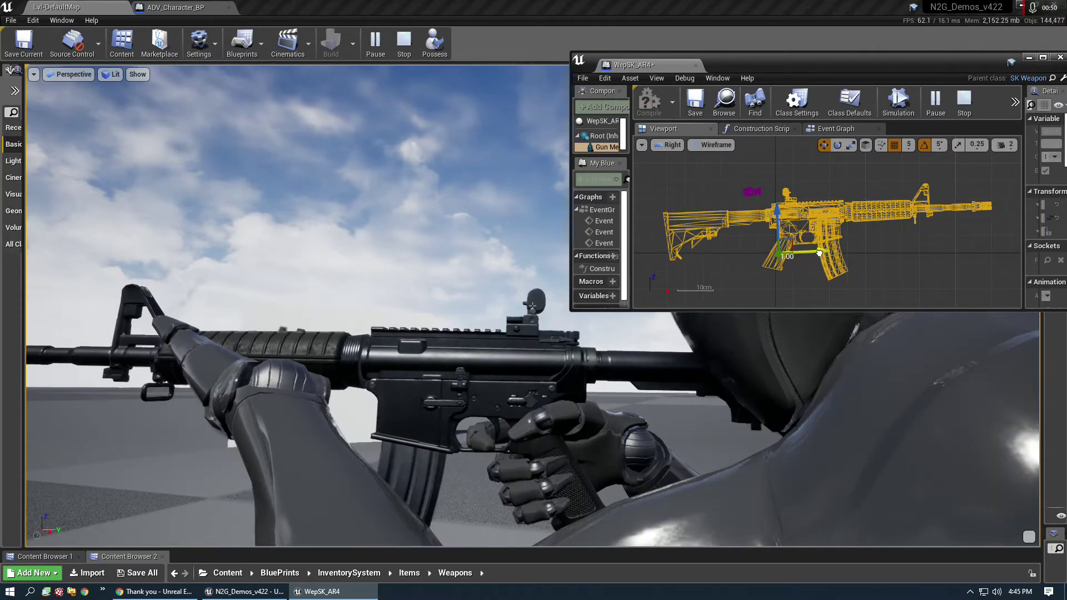
{"action": "left_click", "coordinate": [669, 145]}
{"action": "left_click", "coordinate": [676, 182]}
{"action": "right_click_drag", "start_coordinate": [717, 262], "coordinate": [722, 244]}
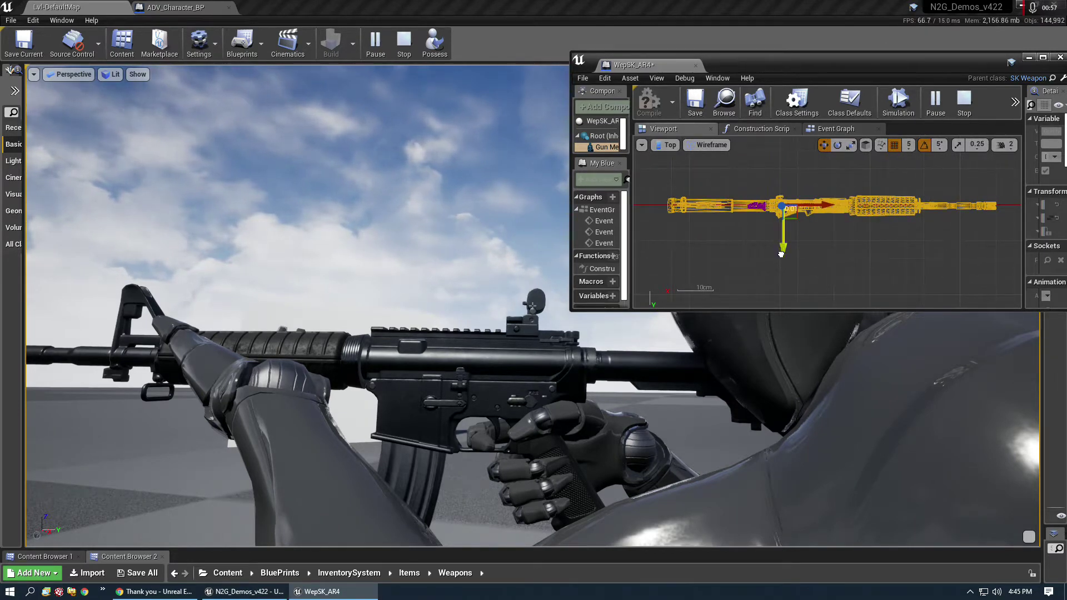
{"action": "mouse_move", "coordinate": [781, 254]}
{"action": "left_mouse_down"}
{"action": "mouse_move", "coordinate": [782, 200]}
{"action": "mouse_move", "coordinate": [774, 245]}
{"action": "left_mouse_up"}
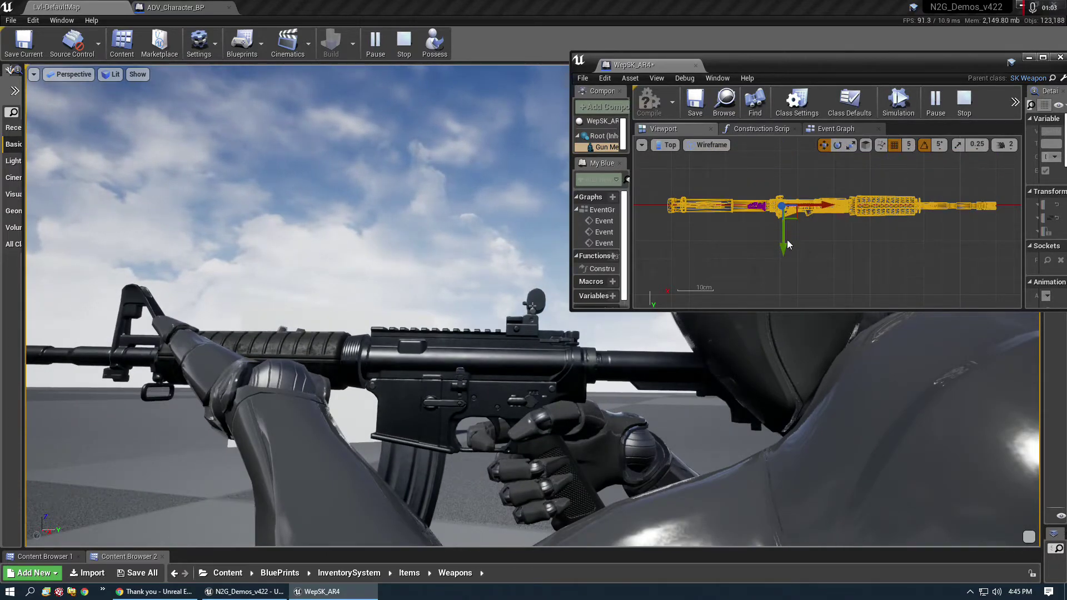
{"action": "mouse_move", "coordinate": [782, 199]}
{"action": "left_mouse_down"}
{"action": "mouse_move", "coordinate": [784, 167]}
{"action": "mouse_move", "coordinate": [781, 199]}
{"action": "left_mouse_up"}
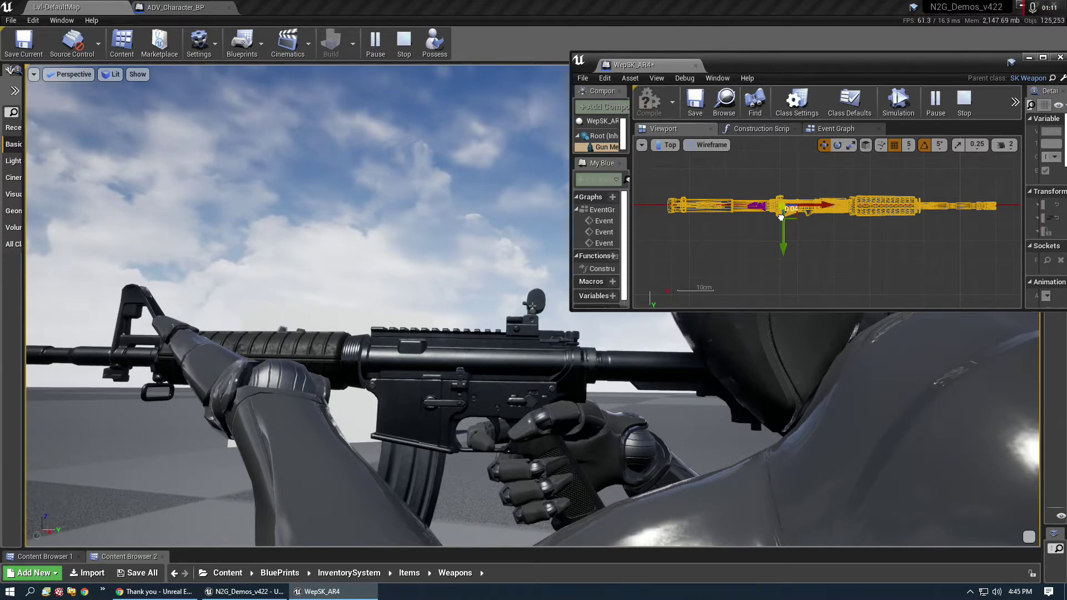
{"action": "left_click_drag", "start_coordinate": [781, 217], "coordinate": [780, 210]}
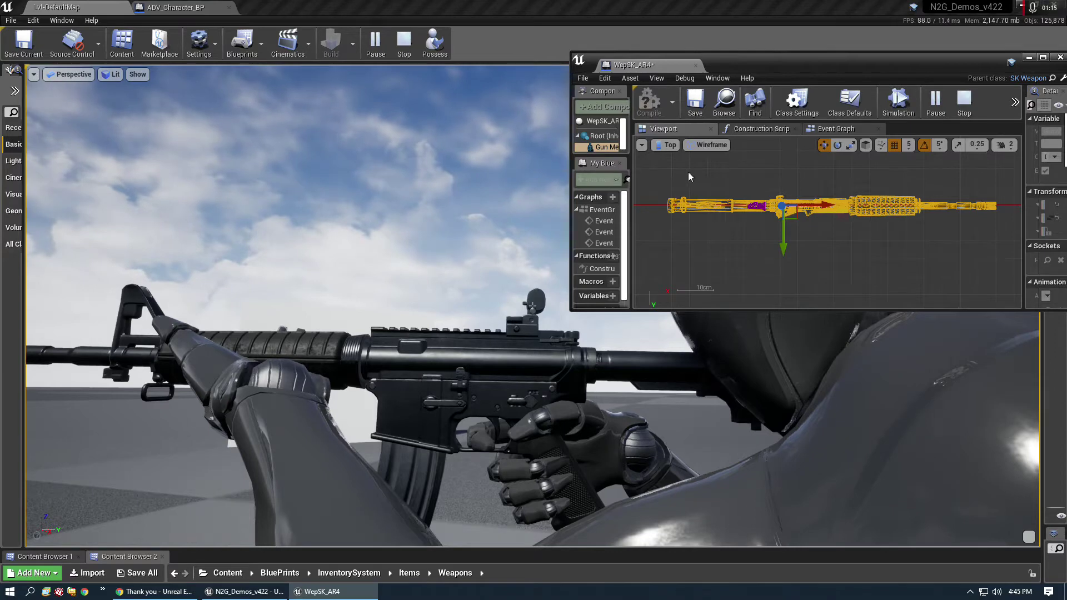
Step: Switch the blueprint viewport to perspective and shift the Gun Mesh slightly along its X and Z axes relative to the hand
{"action": "left_click", "coordinate": [671, 145]}
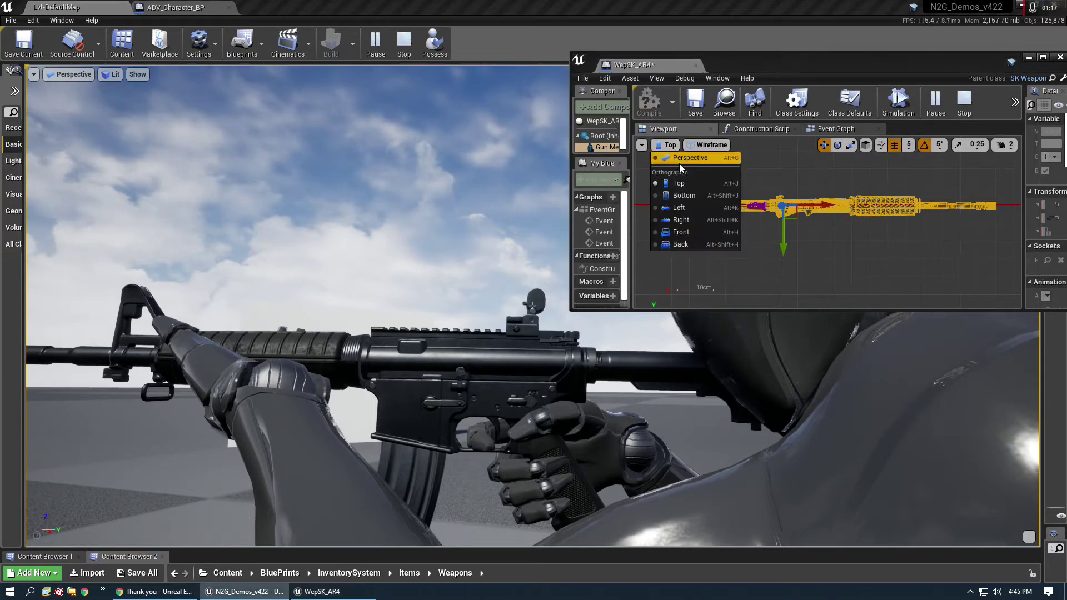
{"action": "left_click", "coordinate": [679, 160]}
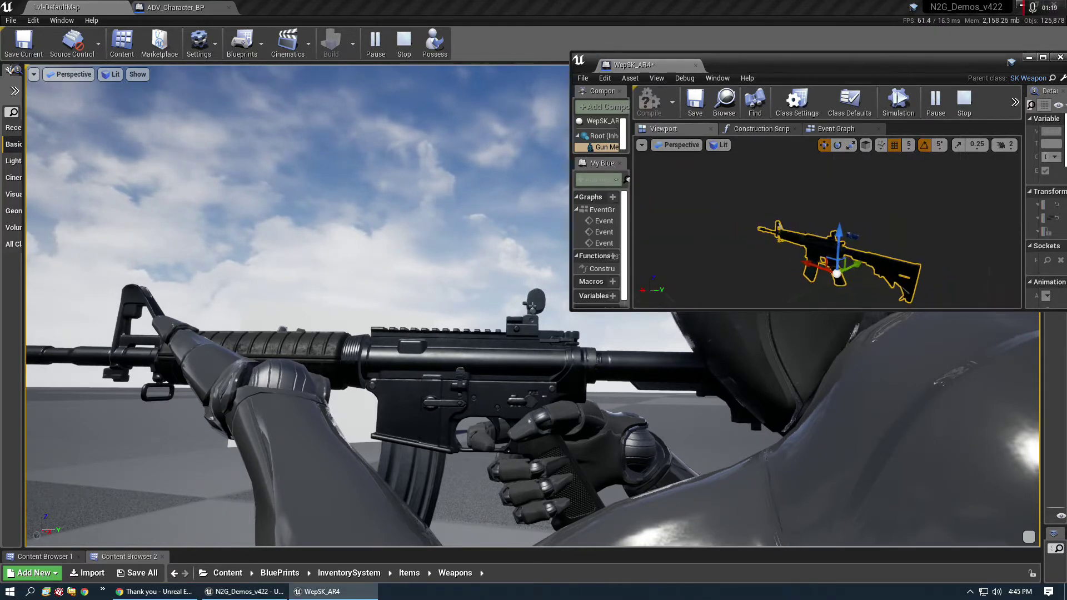
{"action": "left_click_drag", "start_coordinate": [836, 230], "coordinate": [700, 230], "text": "alt"}
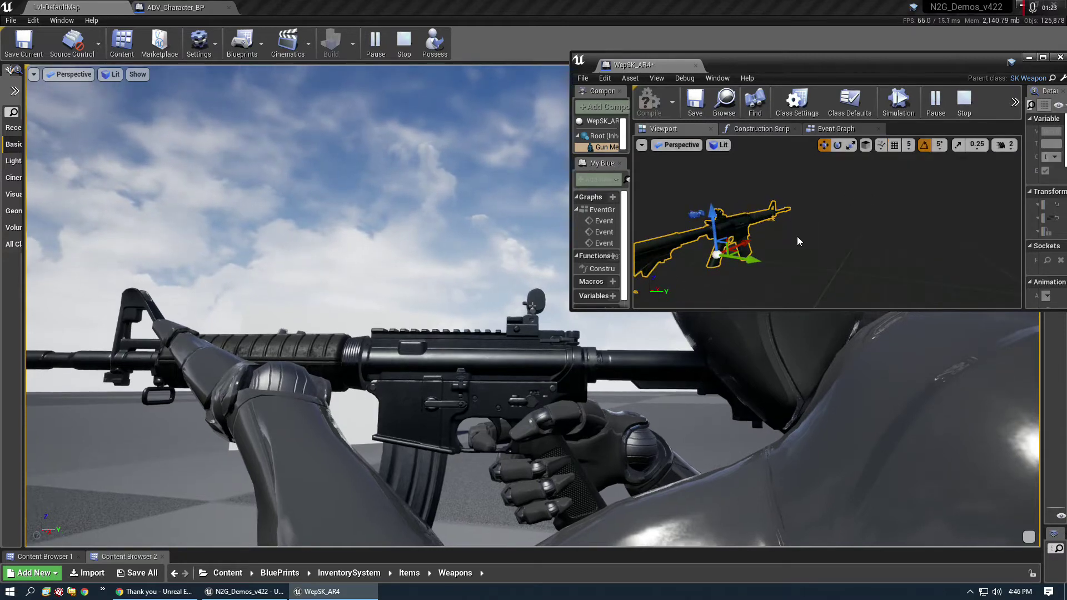
{"action": "mouse_move", "coordinate": [748, 243]}
{"action": "left_mouse_down"}
{"action": "mouse_move", "coordinate": [777, 235]}
{"action": "mouse_move", "coordinate": [751, 253]}
{"action": "left_mouse_up"}
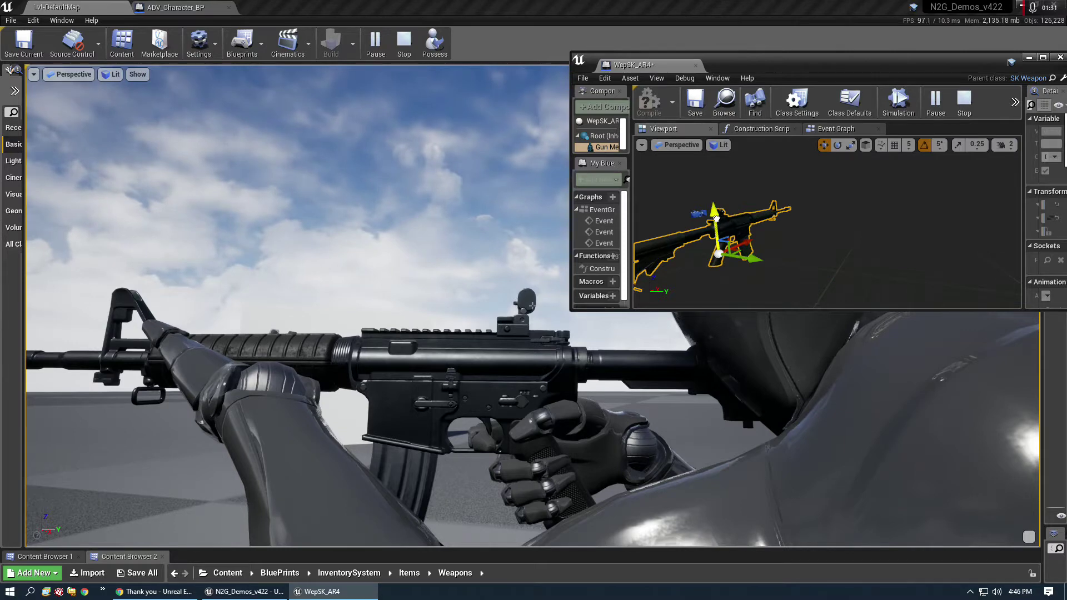
{"action": "left_click_drag", "start_coordinate": [716, 219], "coordinate": [716, 220]}
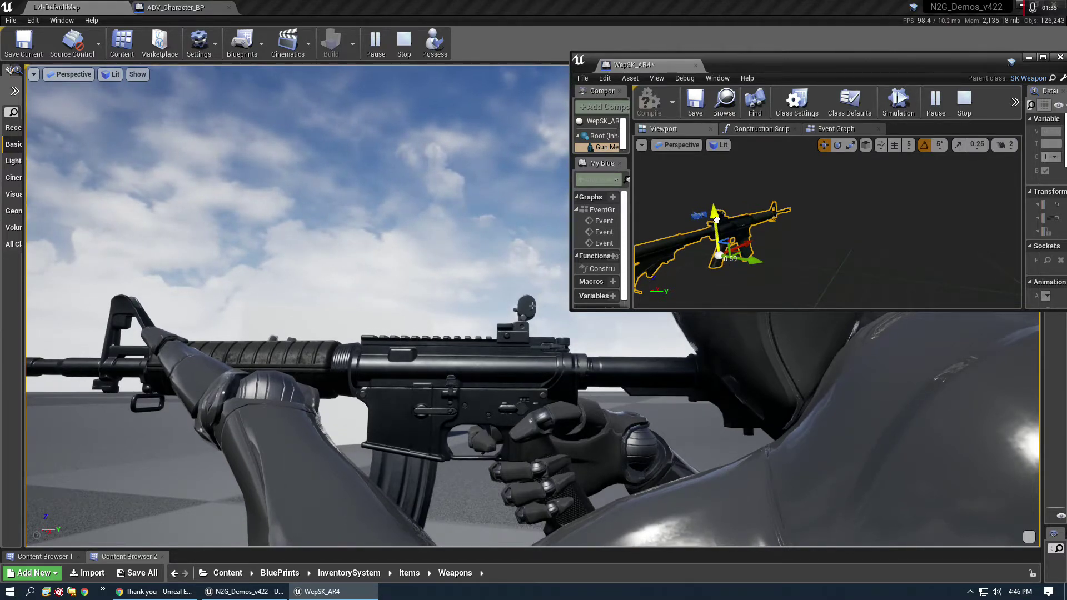
{"action": "left_click_drag", "start_coordinate": [716, 220], "coordinate": [718, 219]}
Step: Widen the blueprint's component list and switch its viewport to the right orthographic view
{"action": "left_click_drag", "start_coordinate": [790, 271], "coordinate": [934, 270], "text": "alt"}
{"action": "right_click_drag", "start_coordinate": [788, 269], "coordinate": [828, 269]}
{"action": "left_click", "coordinate": [681, 144]}
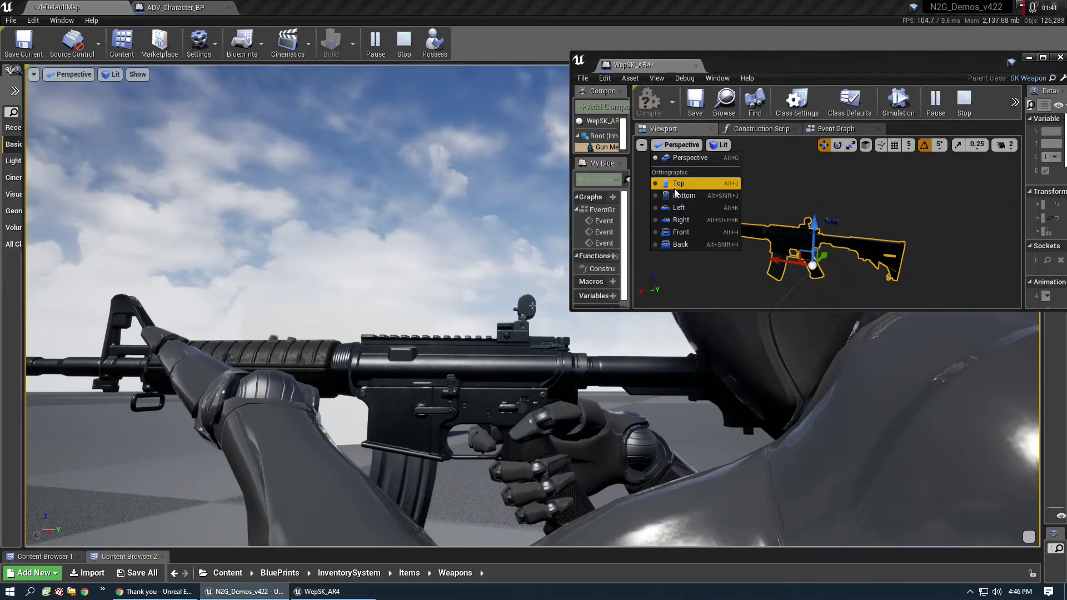
{"action": "left_click", "coordinate": [628, 183]}
{"action": "left_click_drag", "start_coordinate": [628, 184], "coordinate": [705, 194]}
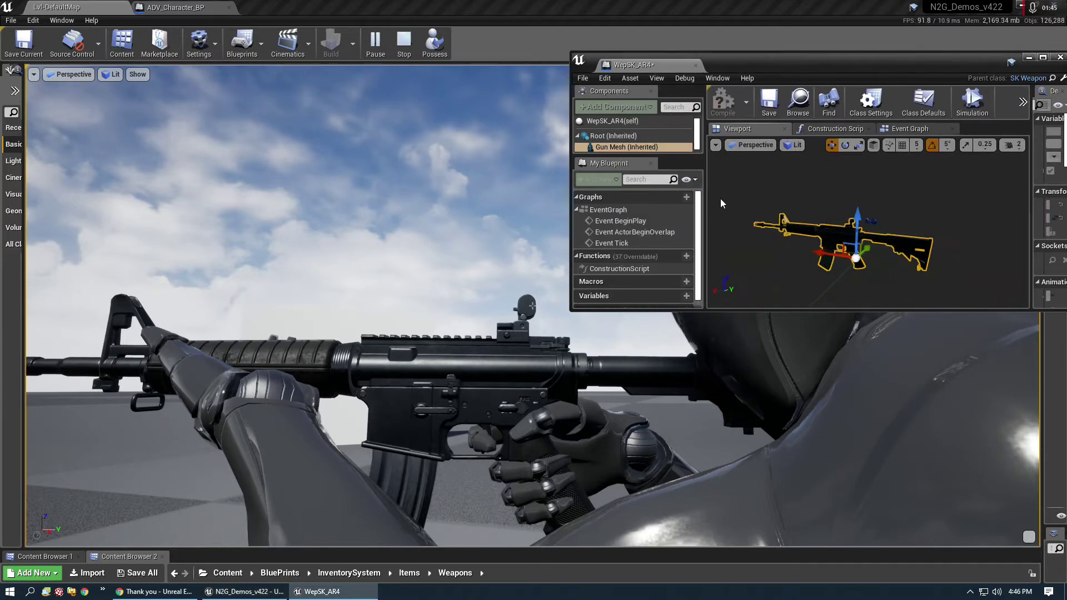
{"action": "left_click", "coordinate": [763, 146]}
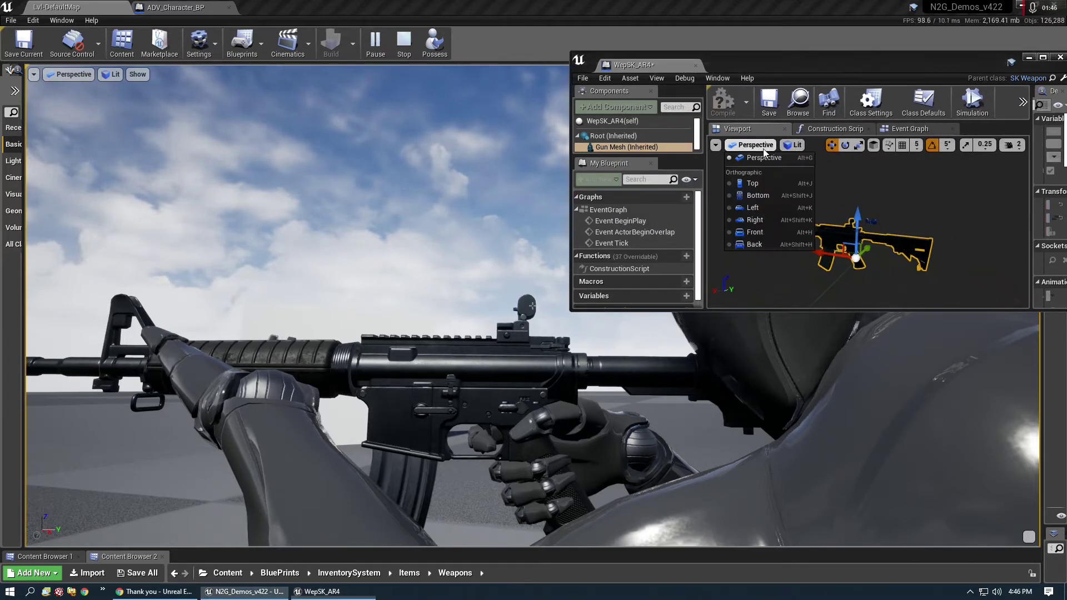
{"action": "left_click", "coordinate": [756, 220]}
Step: Make the component list taller, reselect Gun Mesh and fine-tune its position in the XZ plane to fit the grip into the hand
{"action": "left_click", "coordinate": [605, 137]}
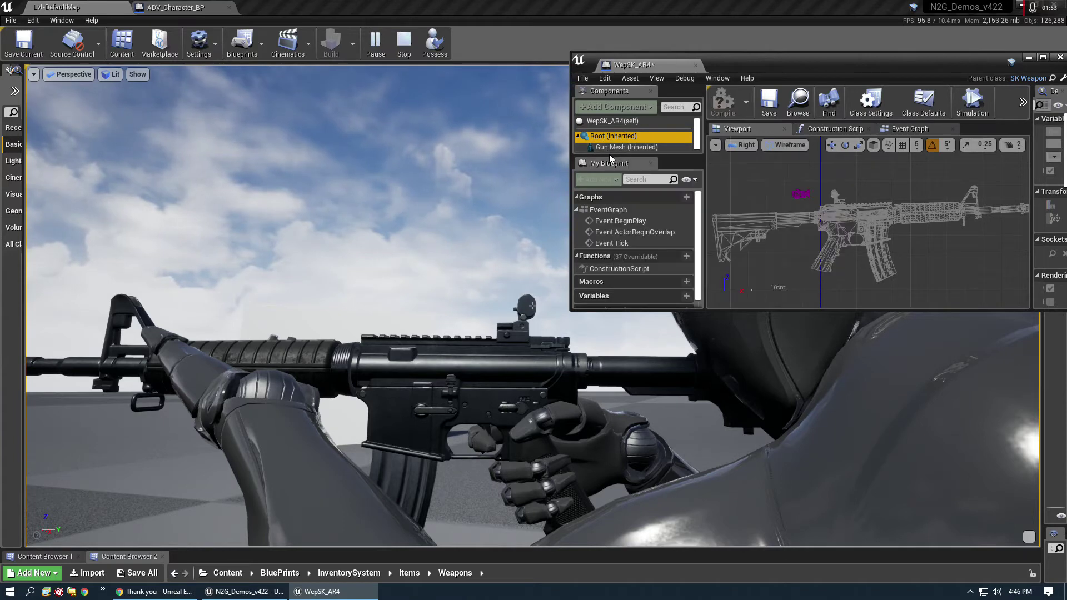
{"action": "left_click_drag", "start_coordinate": [609, 156], "coordinate": [609, 179]}
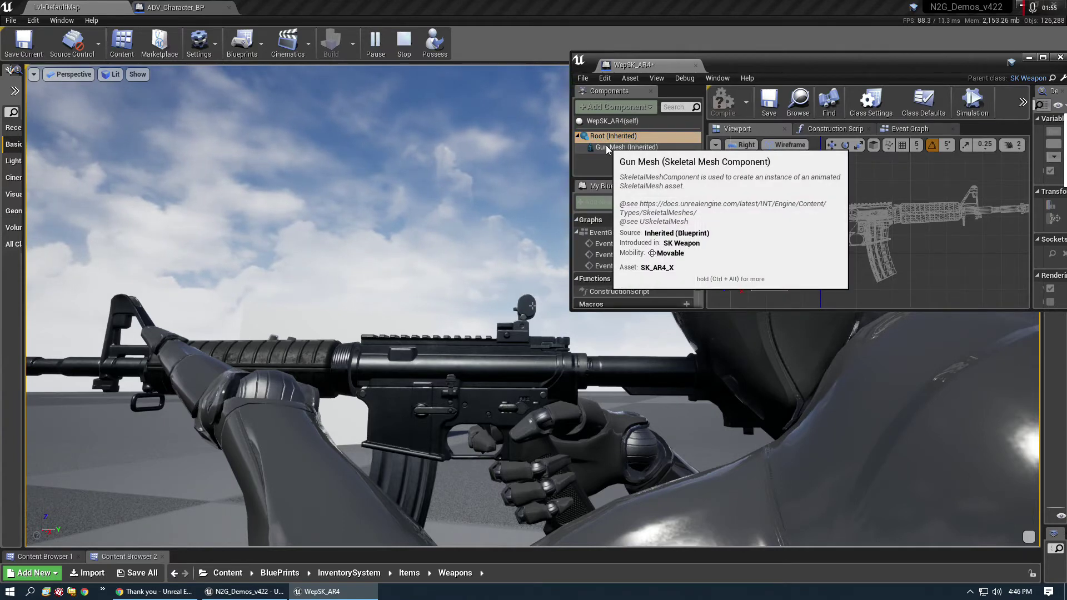
{"action": "left_click", "coordinate": [605, 149]}
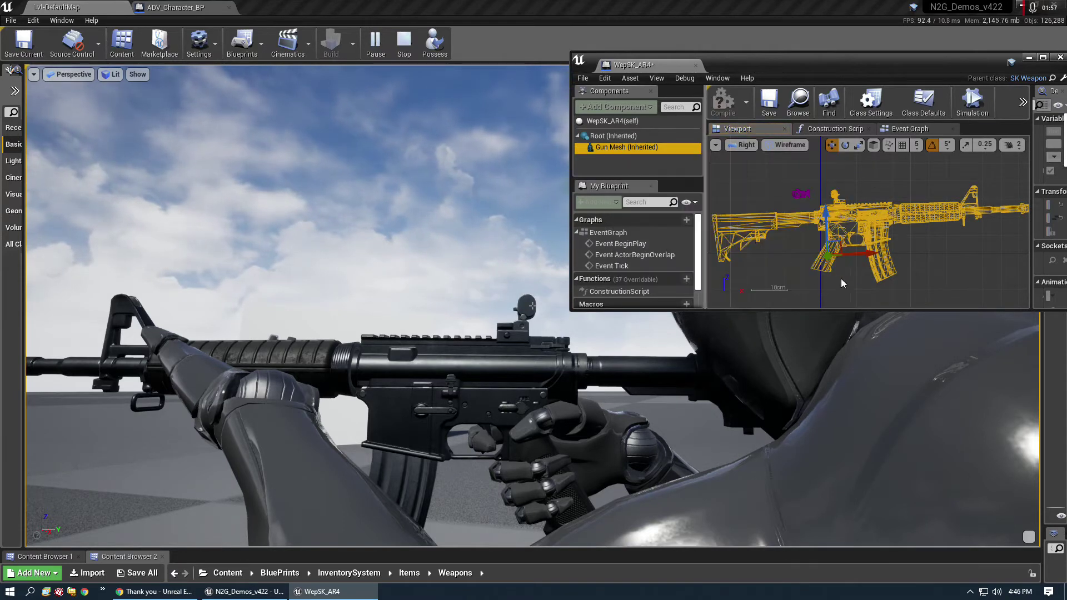
{"action": "scroll", "coordinate": [799, 275], "scroll_direction": "down", "scroll_amount": 2}
{"action": "right_click_drag", "start_coordinate": [799, 274], "coordinate": [801, 227]}
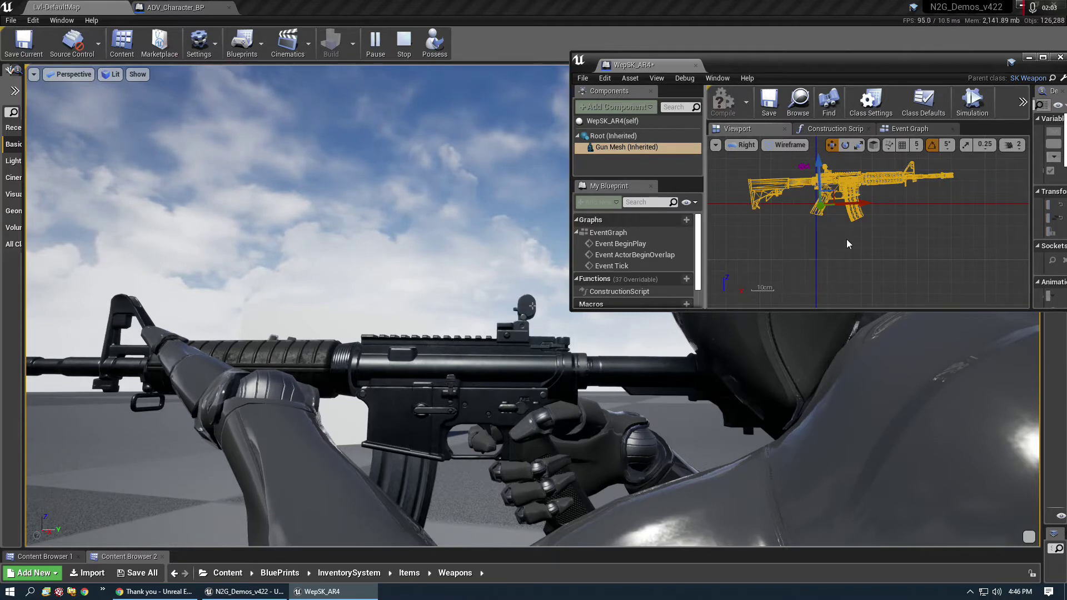
{"action": "scroll", "coordinate": [826, 214], "scroll_direction": "up", "scroll_amount": 5}
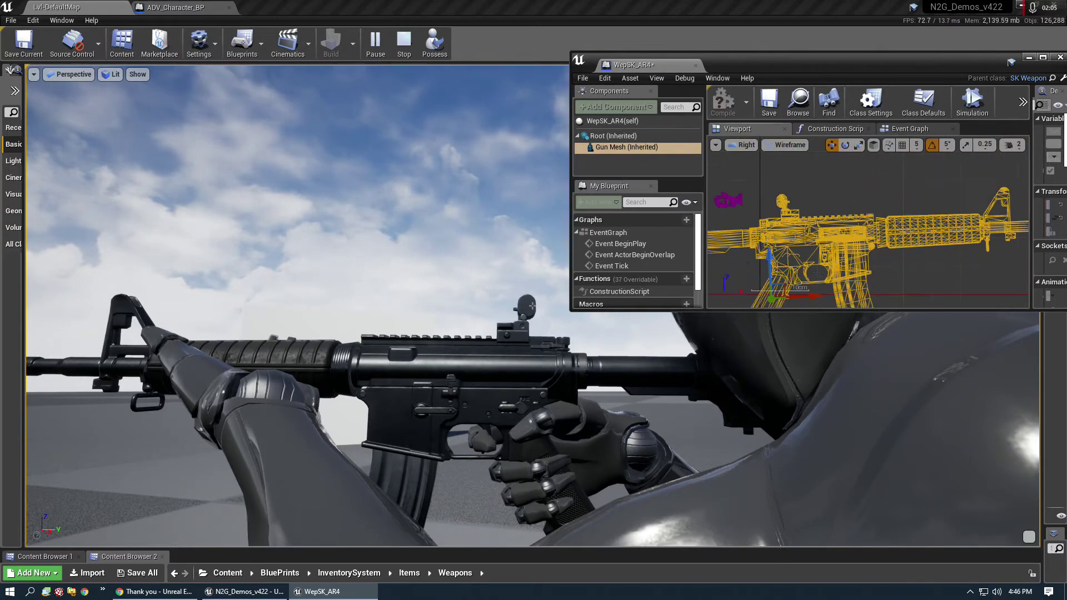
{"action": "right_click_drag", "start_coordinate": [784, 306], "coordinate": [808, 273]}
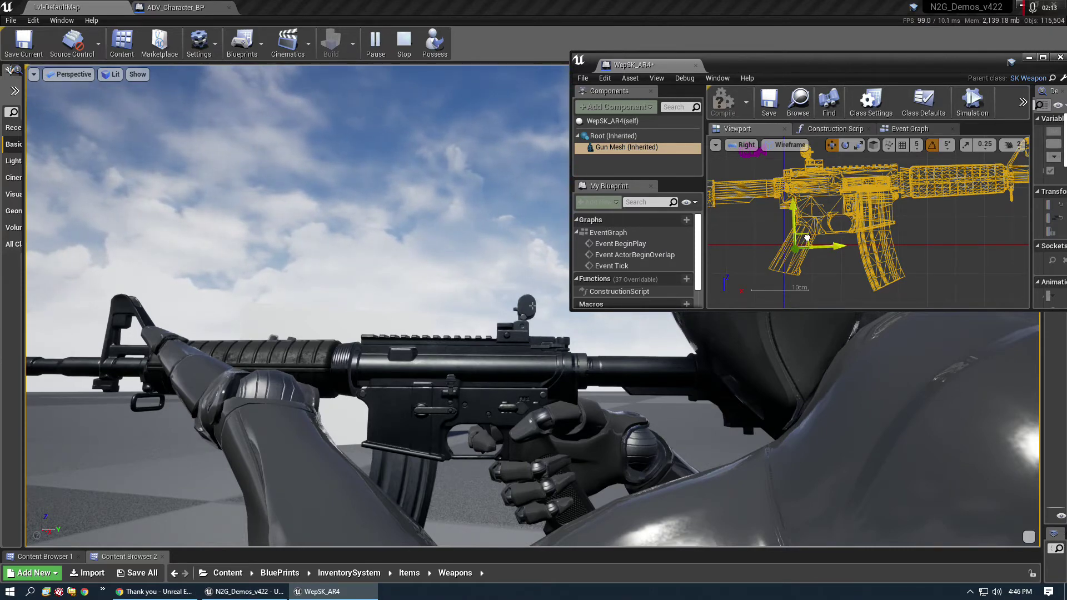
{"action": "left_click_drag", "start_coordinate": [807, 238], "coordinate": [804, 235]}
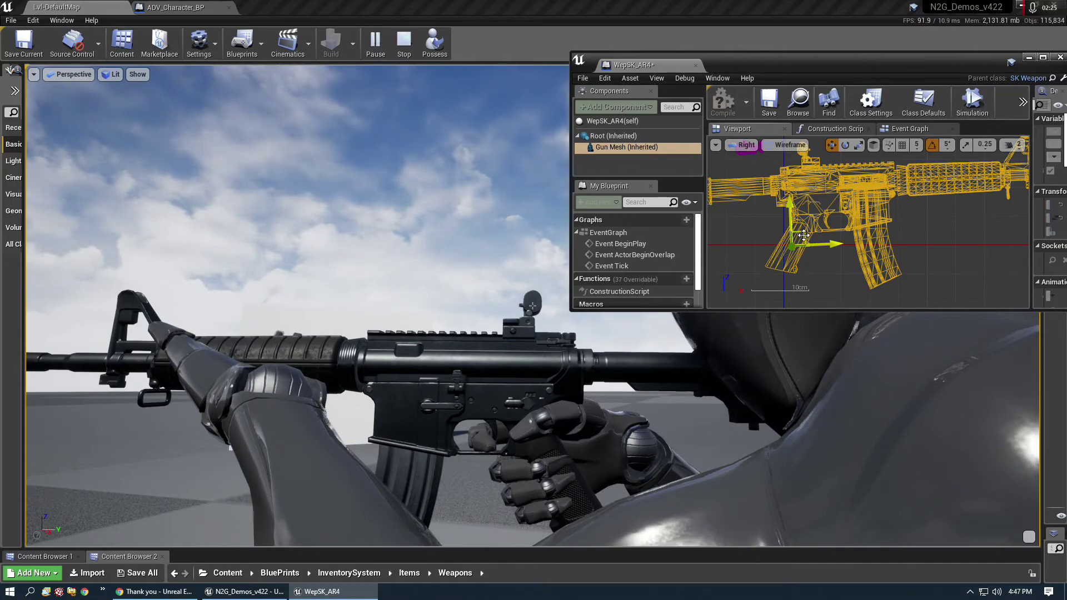
Step: Inspect the grip close up and expand the Gun Mesh details to examine its full location and rotation values
{"action": "left_click", "coordinate": [532, 333]}
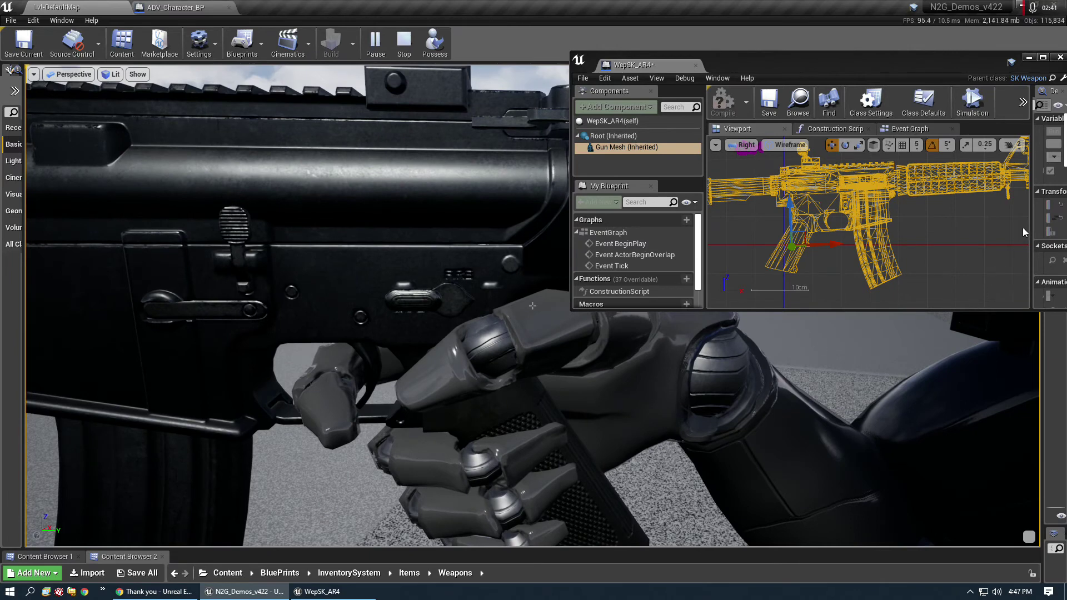
{"action": "left_click_drag", "start_coordinate": [1031, 229], "coordinate": [810, 243]}
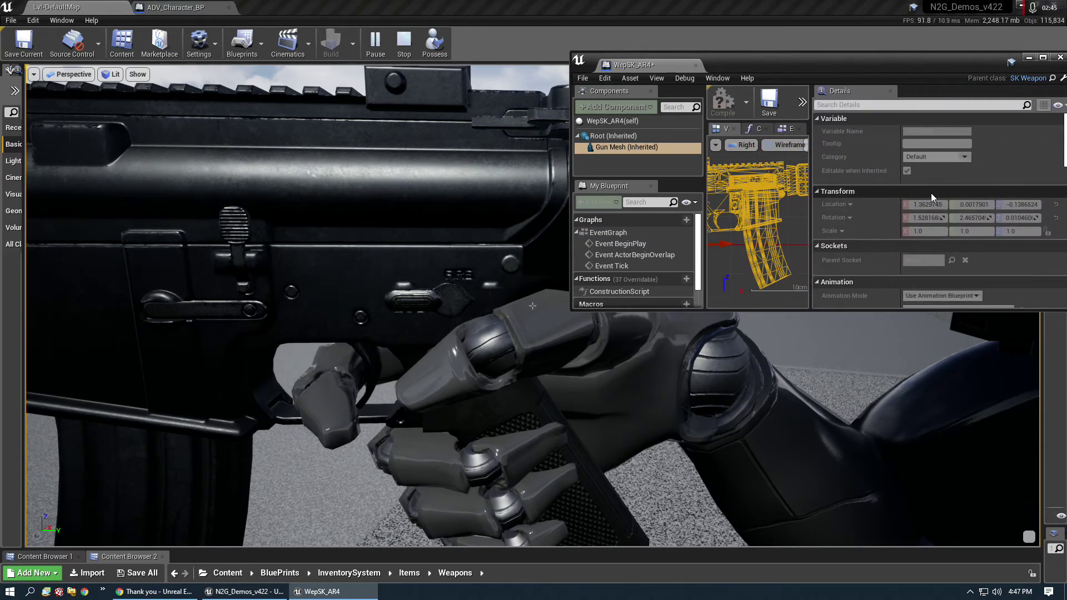
{"action": "left_click_drag", "start_coordinate": [918, 204], "coordinate": [935, 205]}
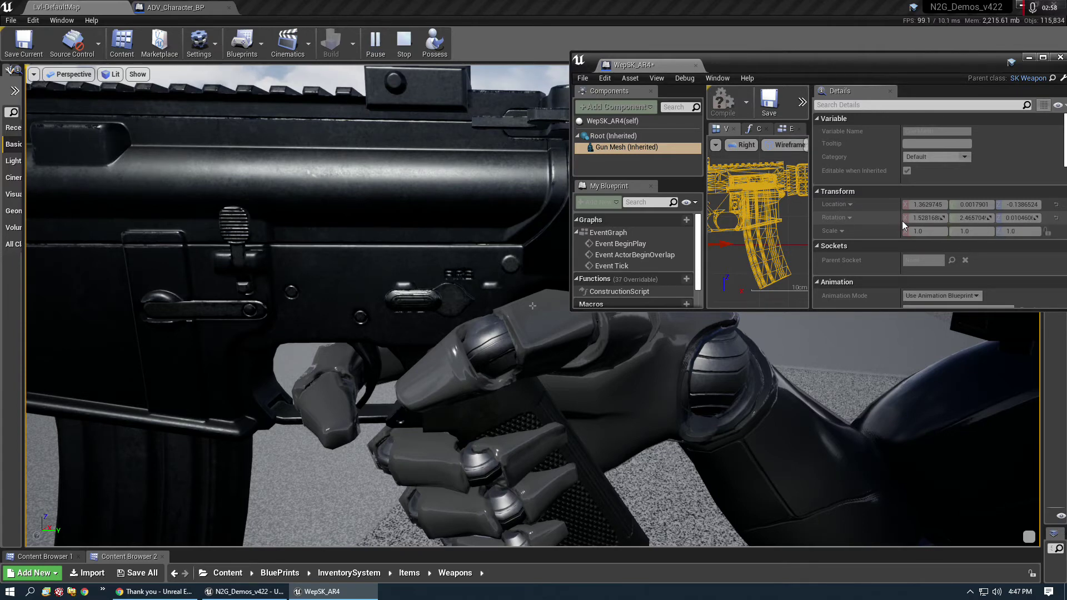
{"action": "left_click_drag", "start_coordinate": [900, 221], "coordinate": [860, 221]}
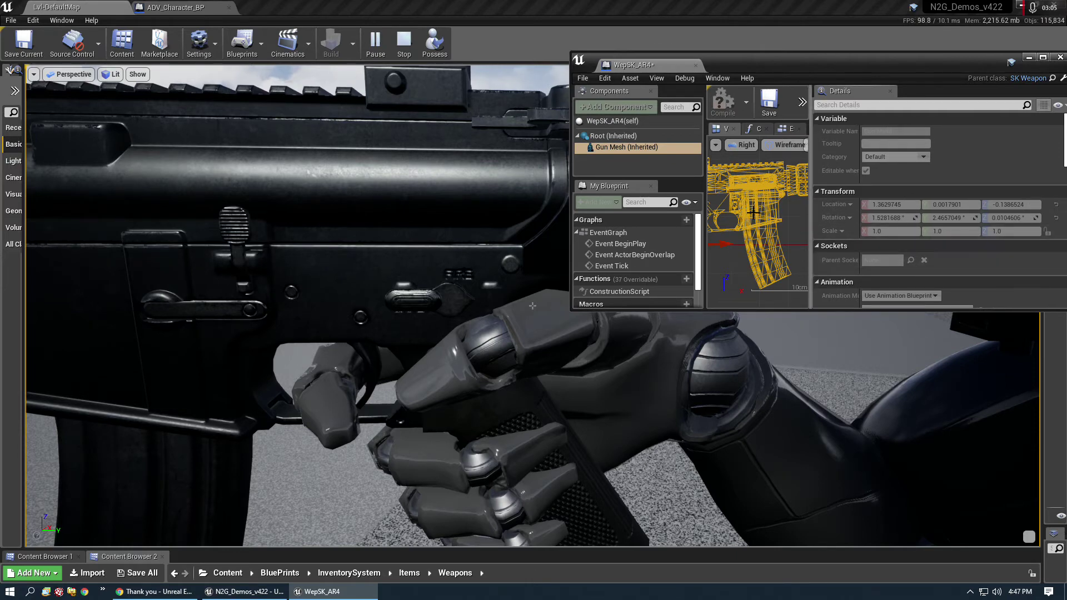
Step: Save the WepSK_AR4 blueprint with the adjusted Gun Mesh transform and stop the running game session
{"action": "left_click", "coordinate": [583, 79]}
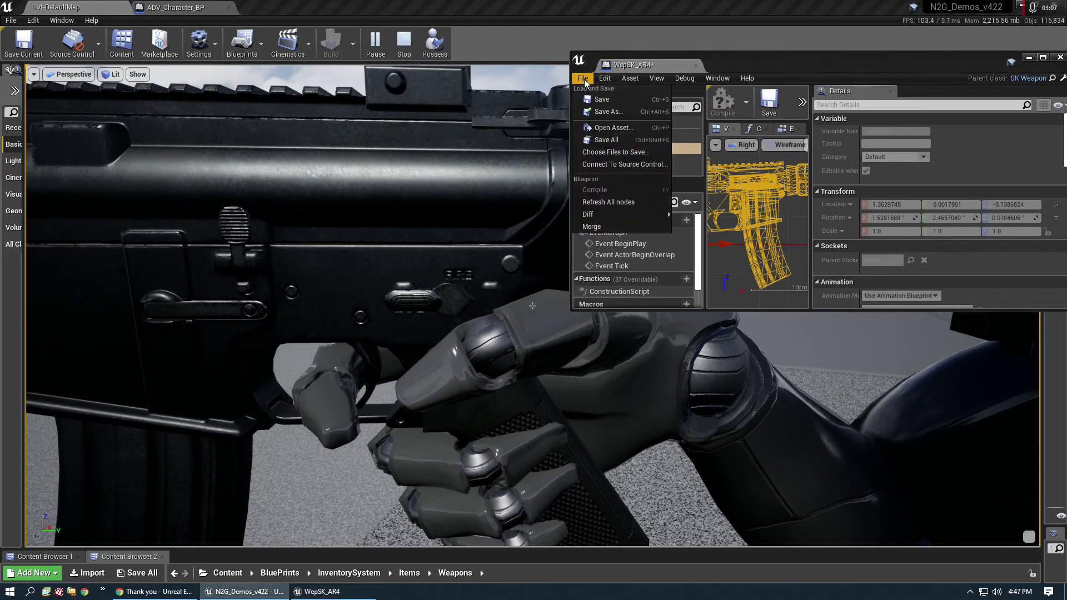
{"action": "left_click", "coordinate": [597, 99]}
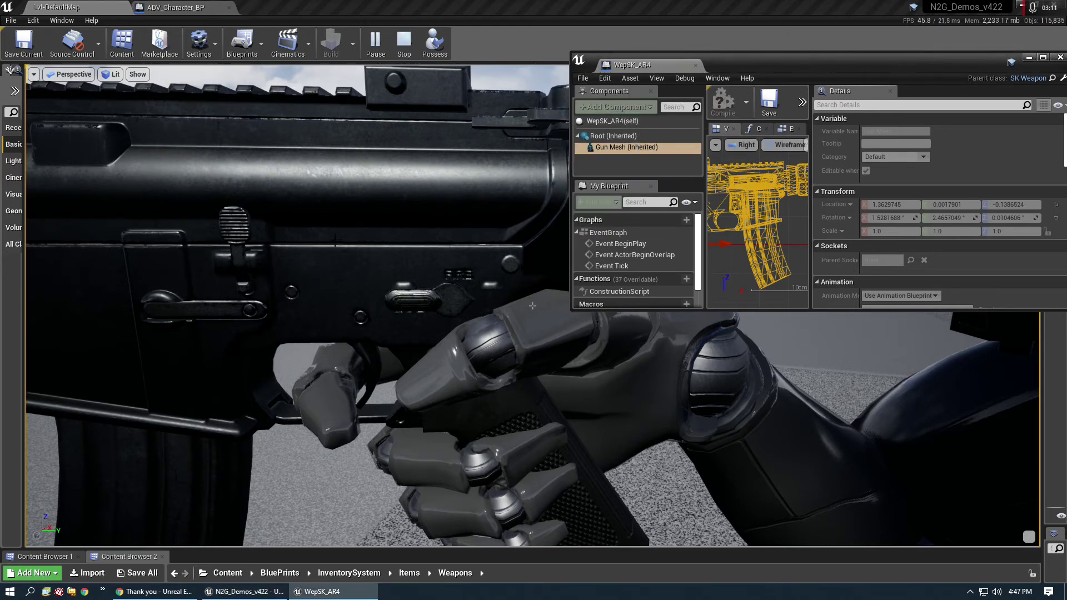
{"action": "left_click", "coordinate": [404, 42]}
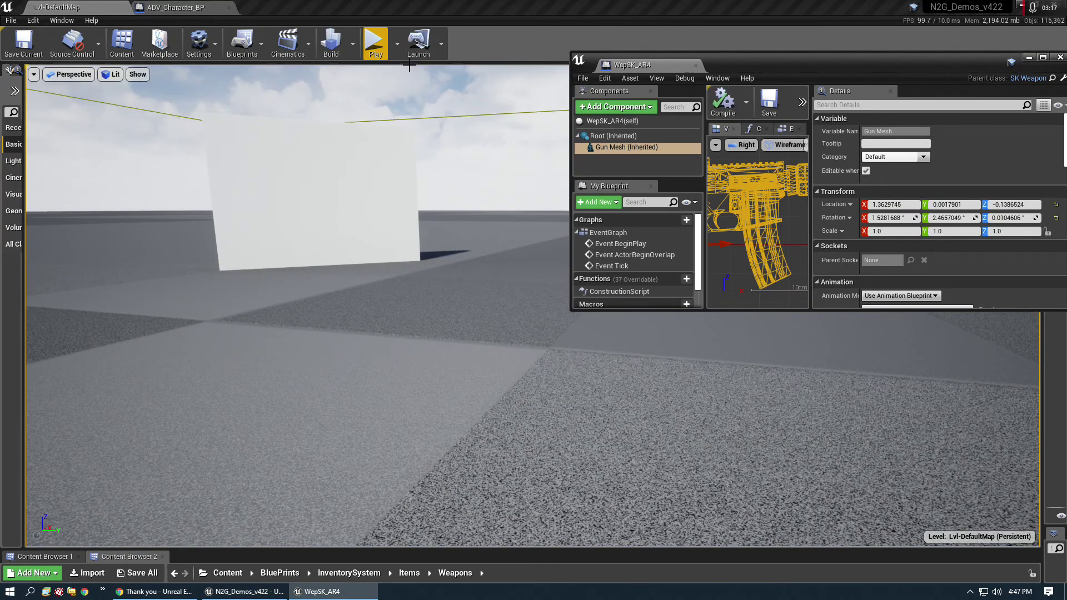
Step: Play the level again, equip the AR4 rifle on the character and aim down its sights
{"action": "left_click", "coordinate": [374, 43]}
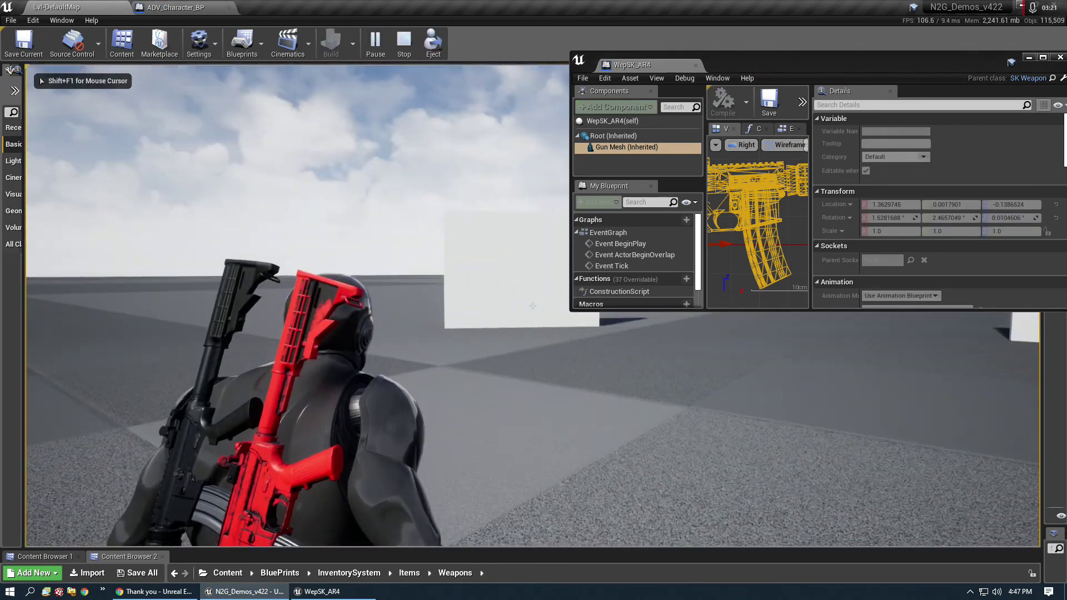
{"action": "key", "text": "1"}
{"action": "right_click", "coordinate": [532, 305]}
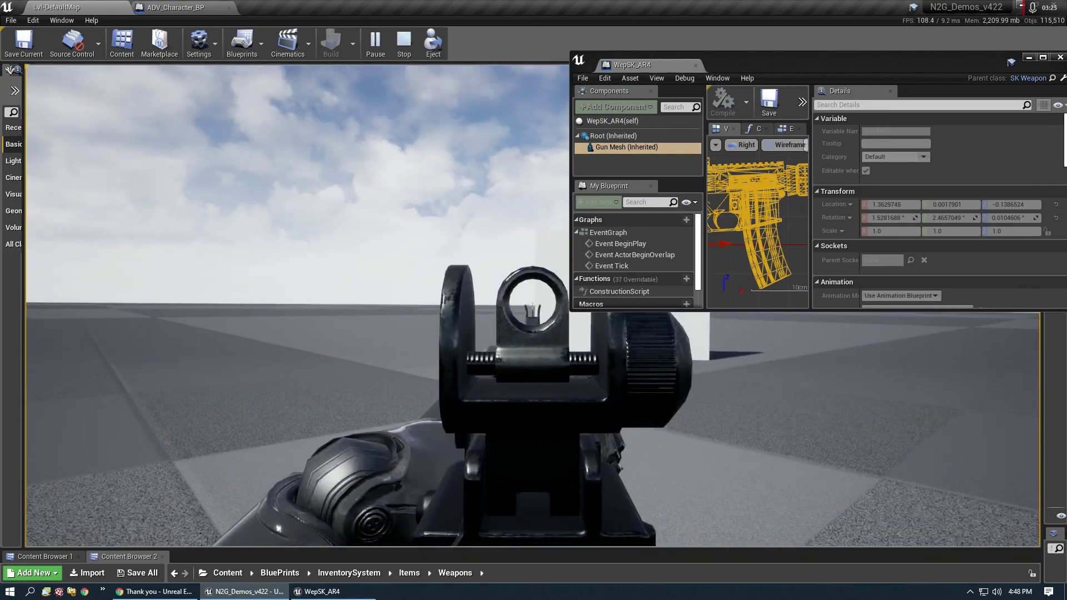
Step: Pause while aiming, eject from the character, resume the game and examine both hands on the rifle from several angles
{"action": "key", "text": "Pause"}
{"action": "left_click", "coordinate": [473, 42]}
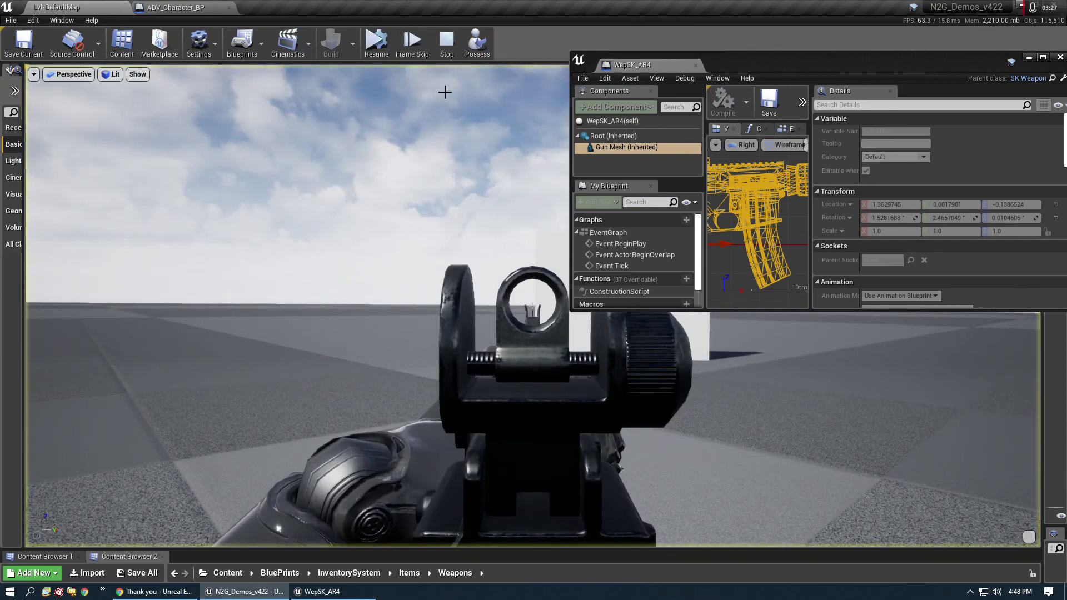
{"action": "left_click", "coordinate": [376, 42]}
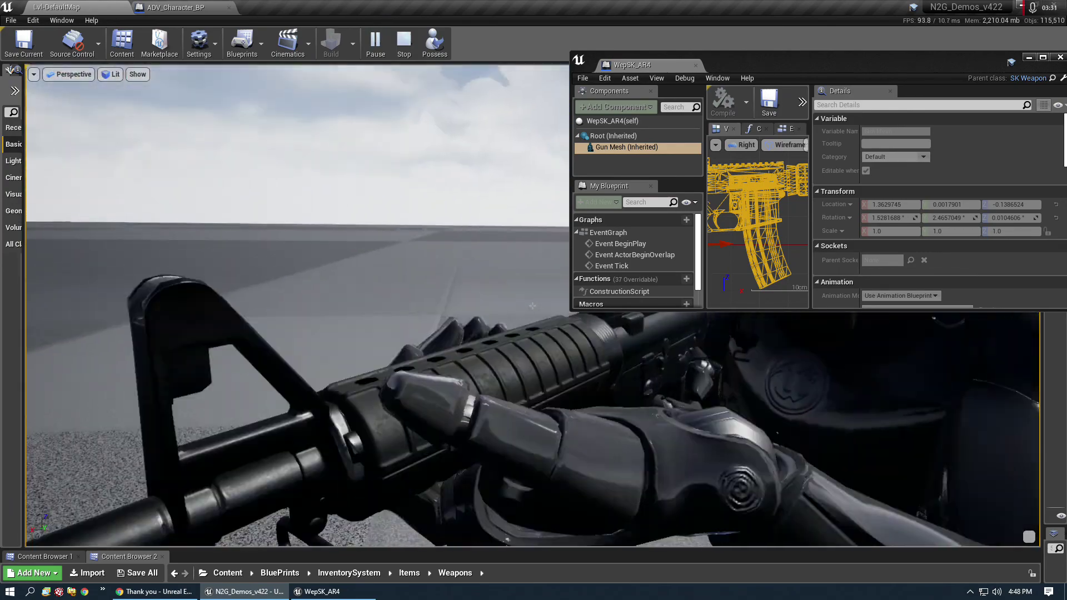
{"action": "right_click_drag", "start_coordinate": [533, 306], "coordinate": [533, 306]}
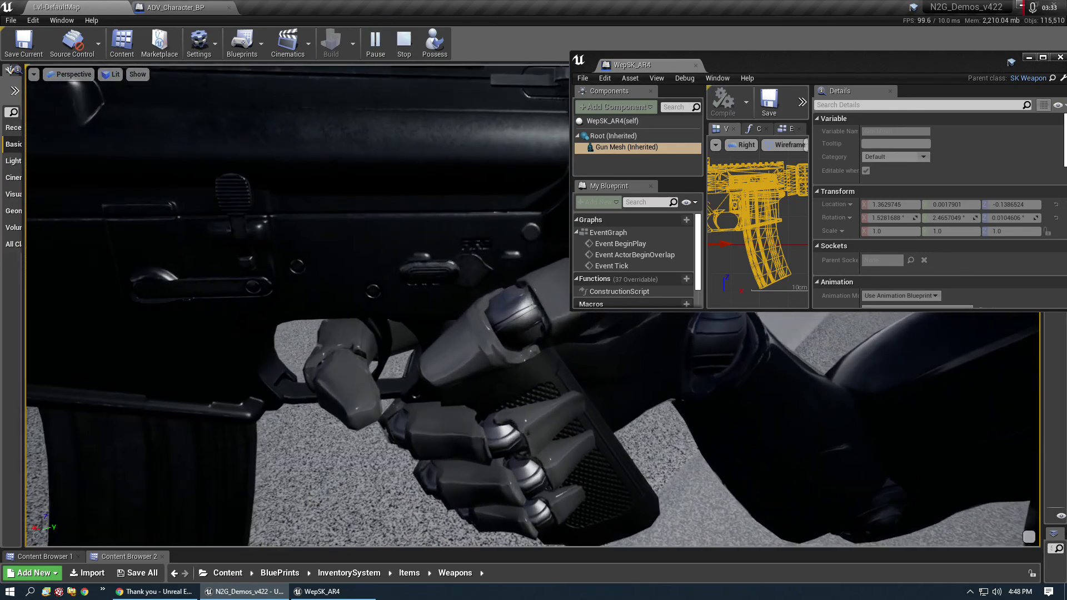
{"action": "right_click_drag", "start_coordinate": [532, 306], "coordinate": [532, 305]}
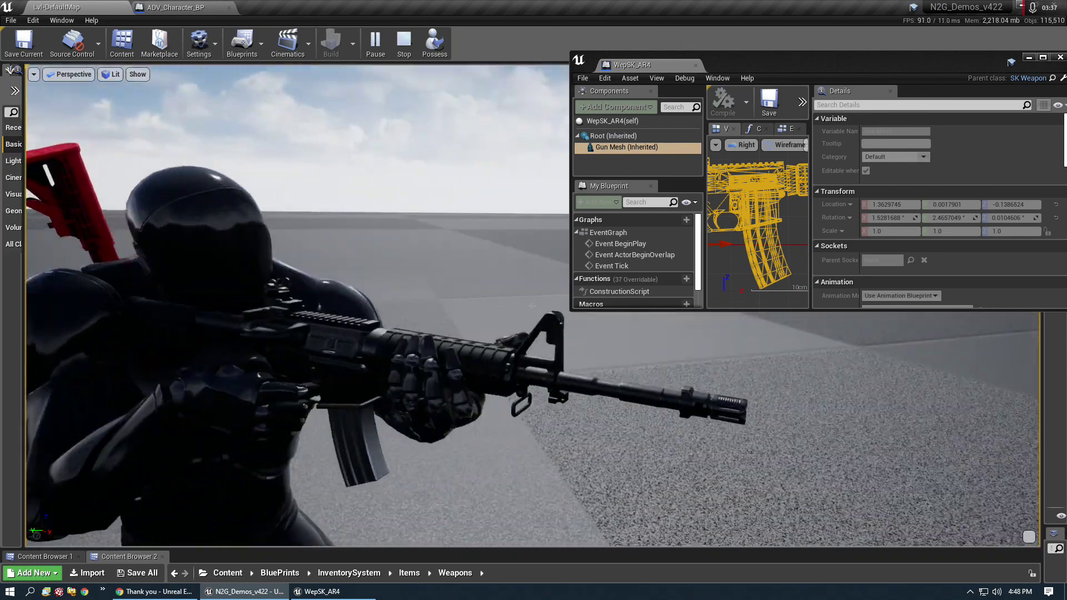